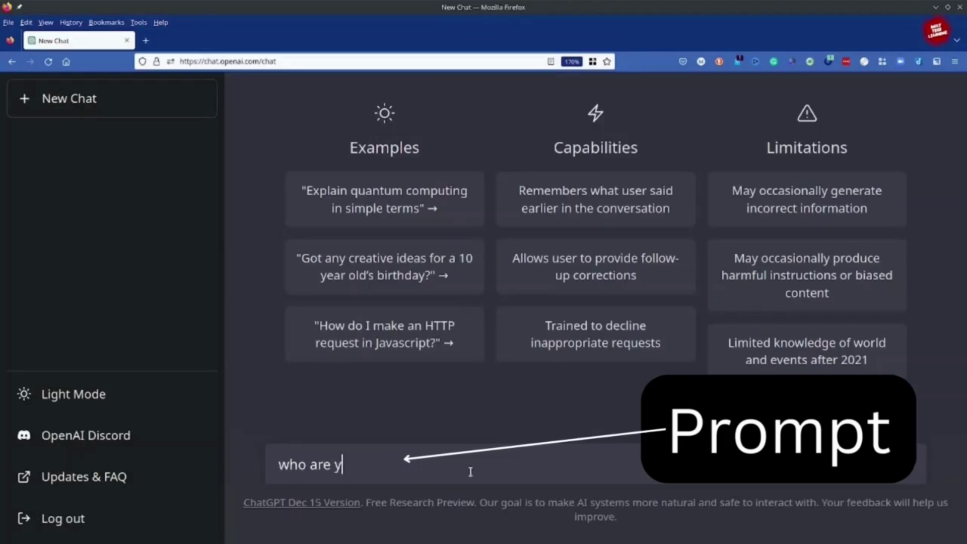
Send the question 'who are you?' to ChatGPT.
type("ou?")
key("Return")
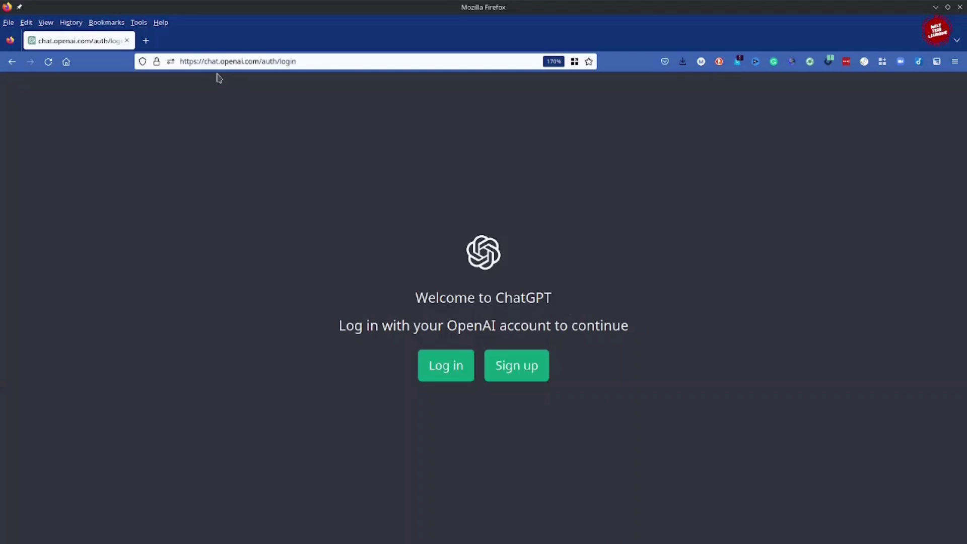
Look at the sign-up page, return to the welcome page, then log in to ChatGPT.
left_click(517, 366)
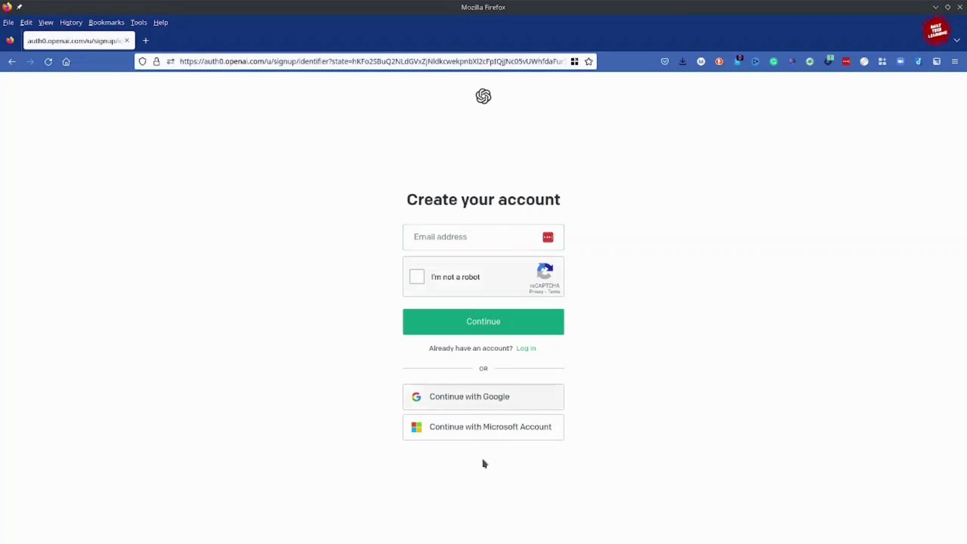
left_click(11, 62)
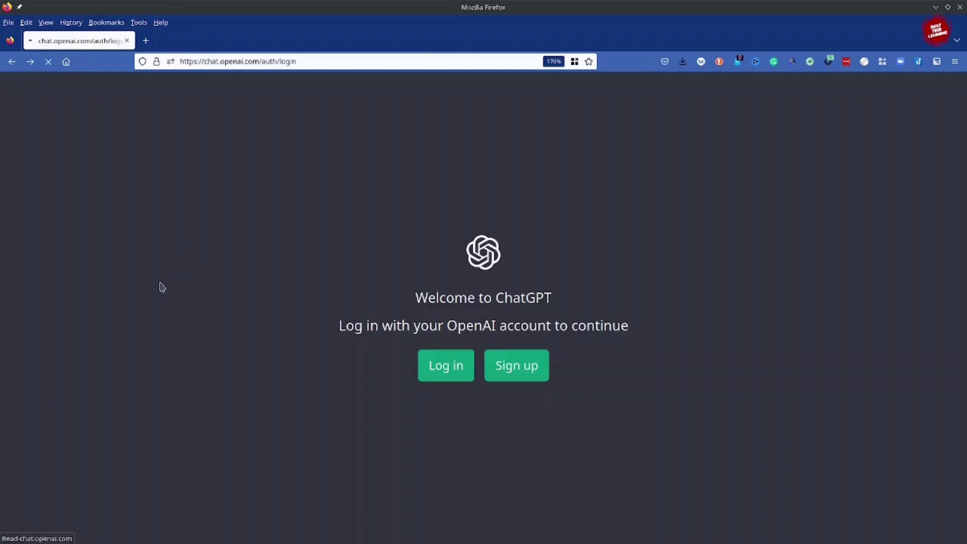
left_click(448, 376)
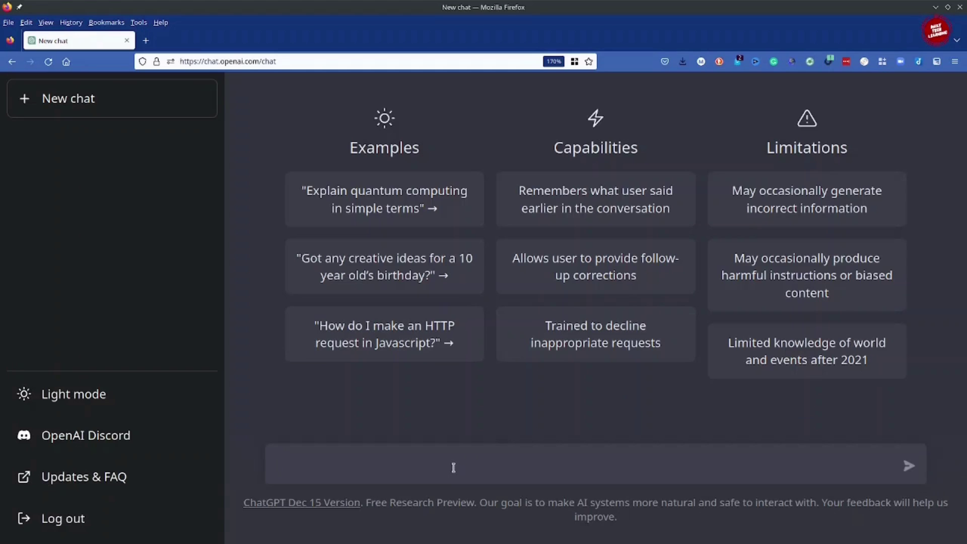
Ask ChatGPT 'Who are you?'.
type("o are yopi")
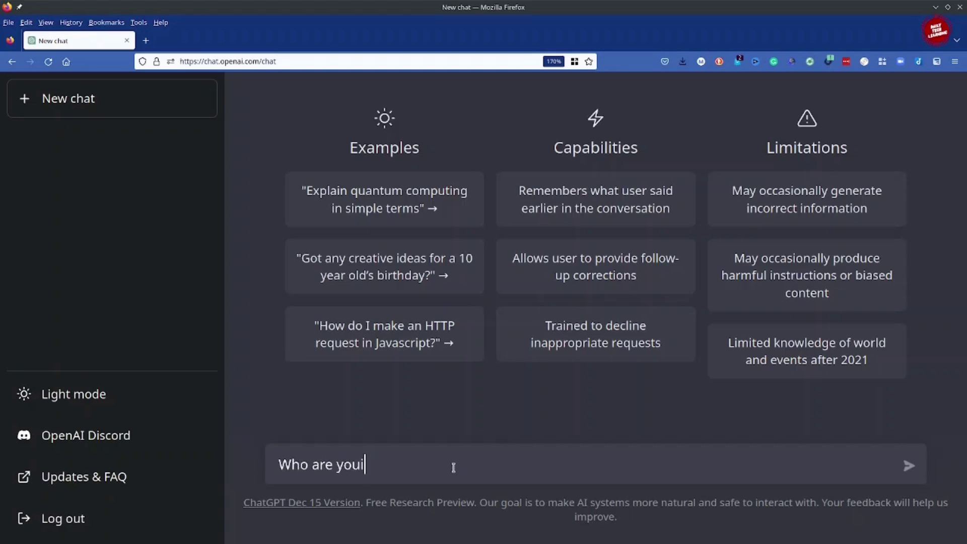
key("BackSpace")
type("?")
key("Return")
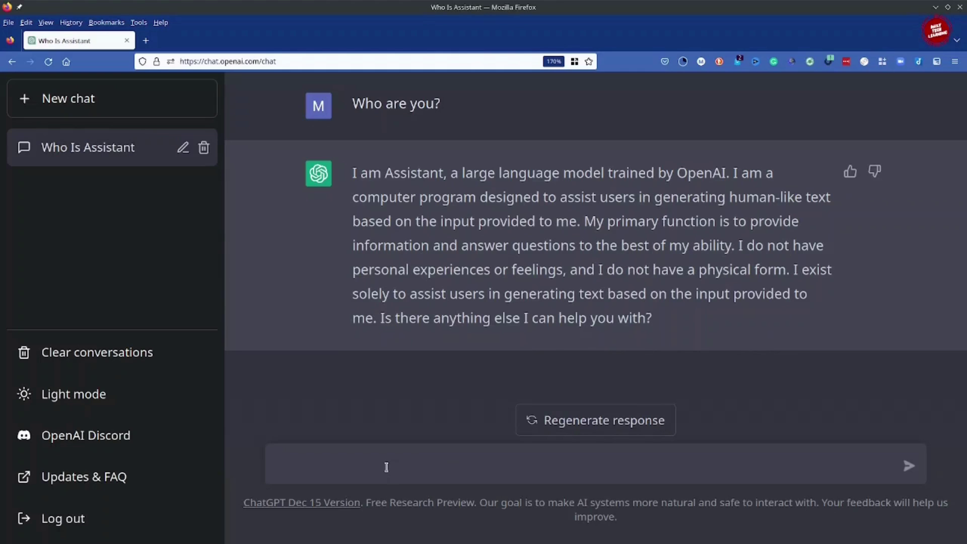
Ask ChatGPT to solve 20 x 35, 20 + 49 and (202 + 909) / 2 * 89 in one message.
type("Can you process these ")
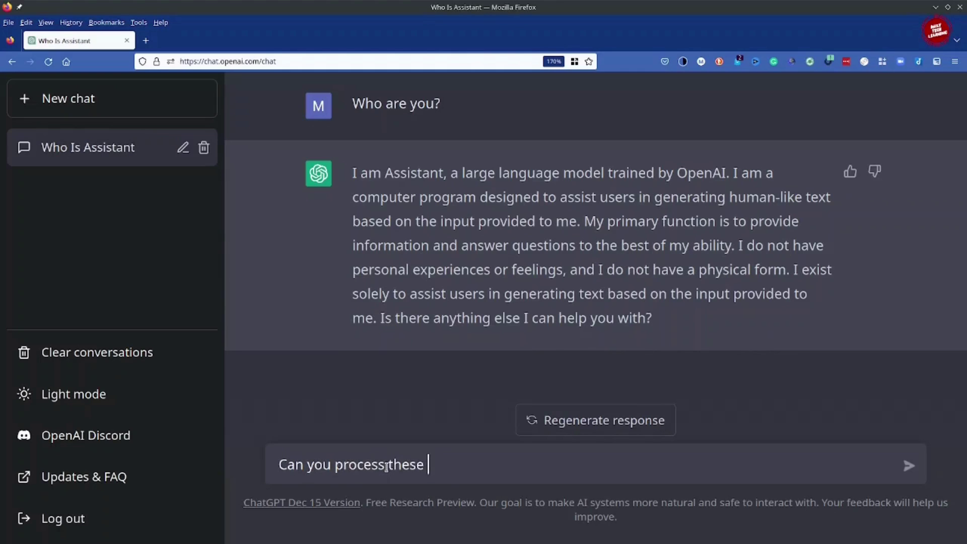
type("mathematical problems")
key("shift+Return")
type("1. 20")
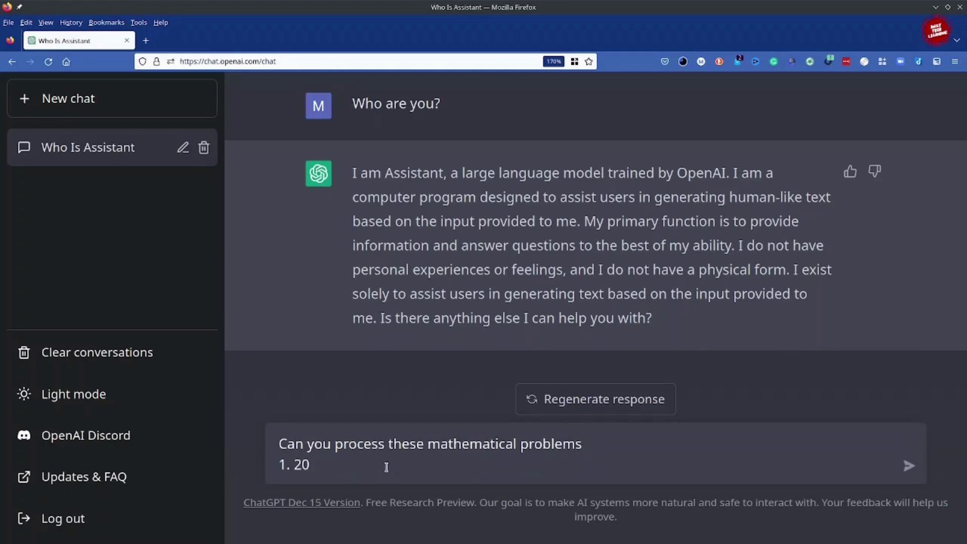
type(" x 35")
key("shift+Return")
type("2. 20 + 49")
key("shift+Return")
type("3. (202 +909)")
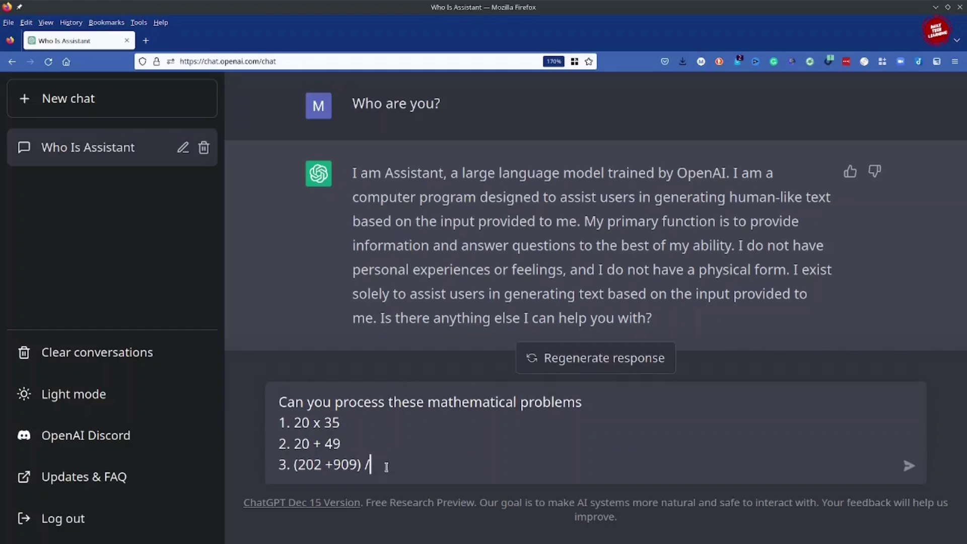
type(" /2 * 89")
key("Return")
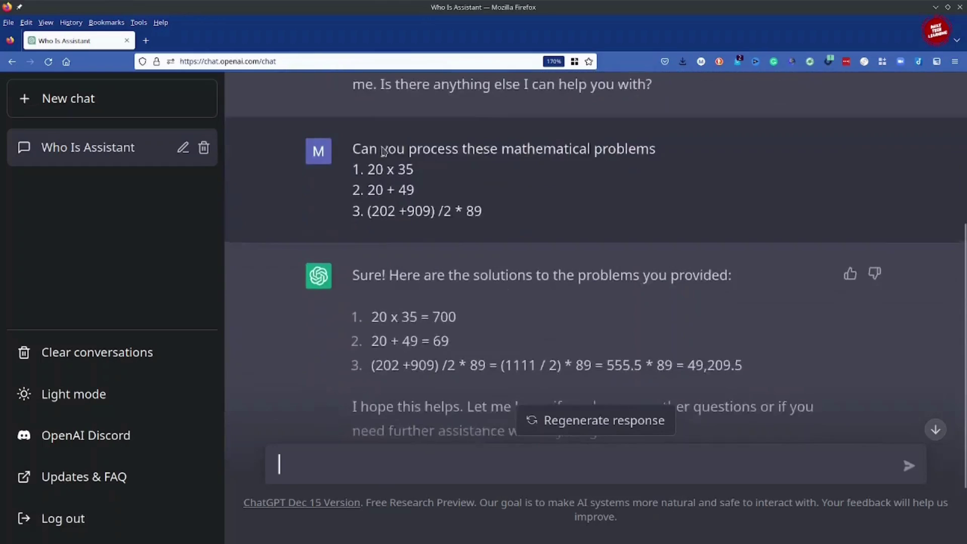
scroll(387, 165, "up", 3)
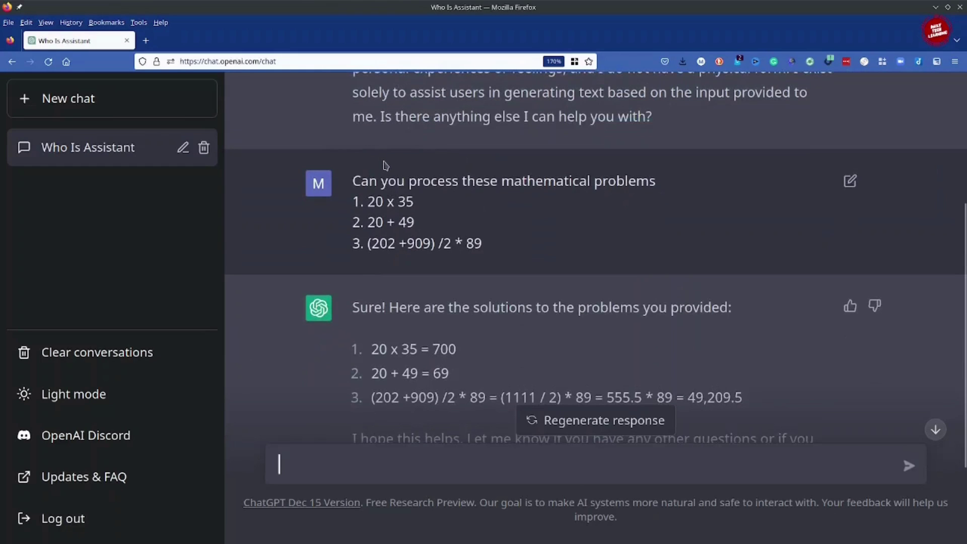
scroll(371, 241, "down", 3)
left_click_drag(372, 279, 439, 280)
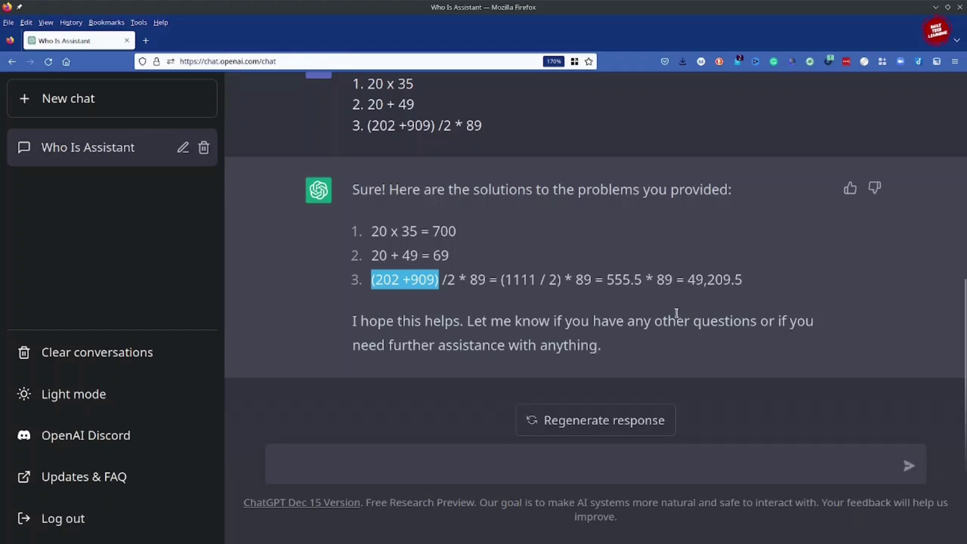
left_click(437, 470)
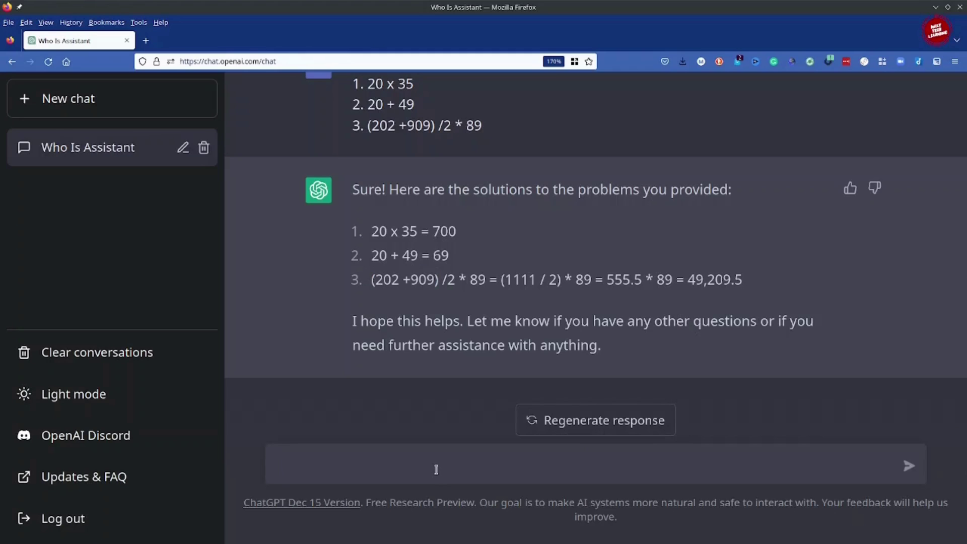
Ask for the major events in computing history, then request an essay on the History of computing.
type("What are the major events in the history of computing?")
key("Return")
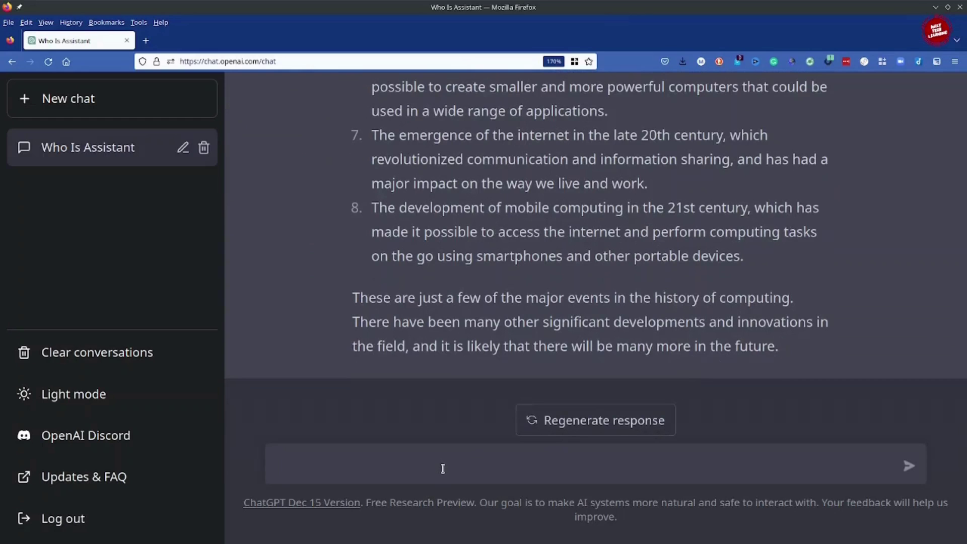
type("Generate an essay for History of computing")
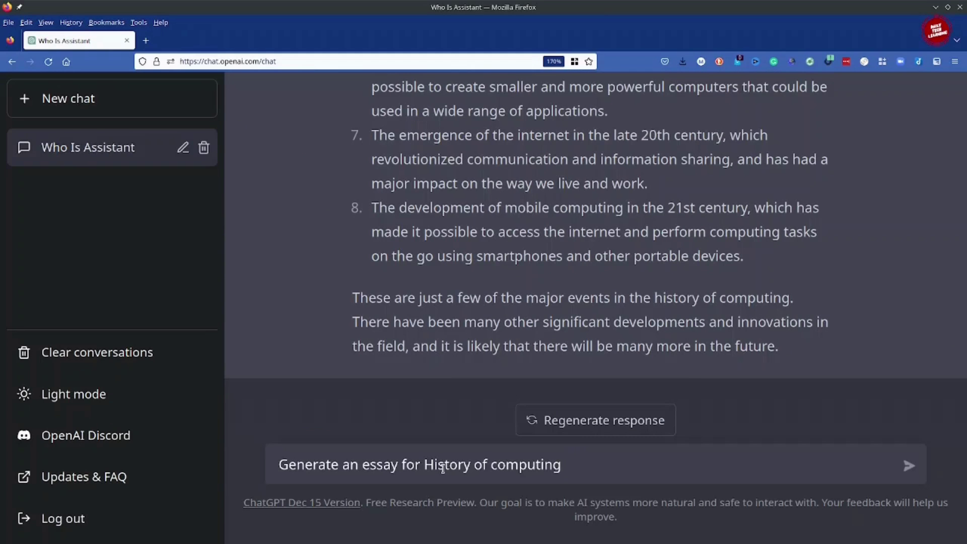
key("Return")
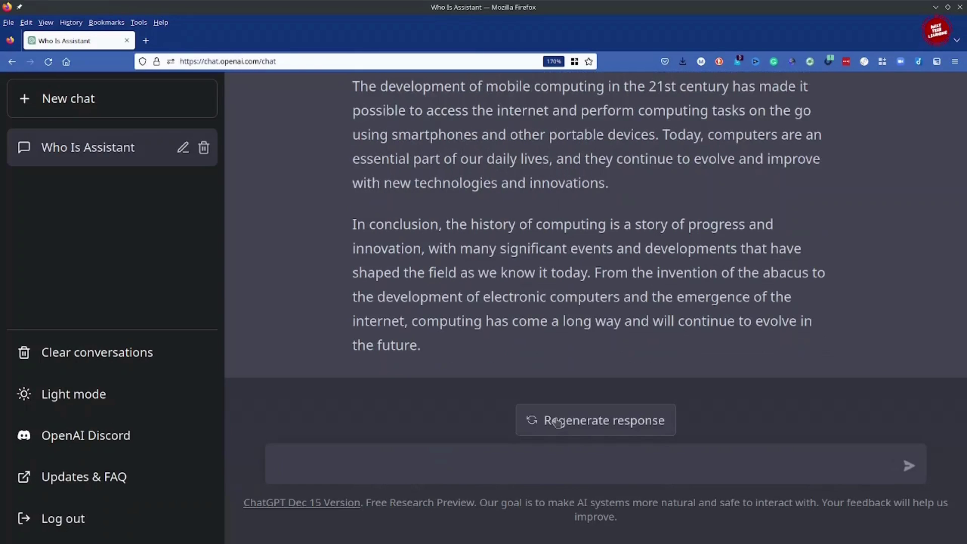
Regenerate the History of computing essay and scroll through the new version.
left_click(558, 422)
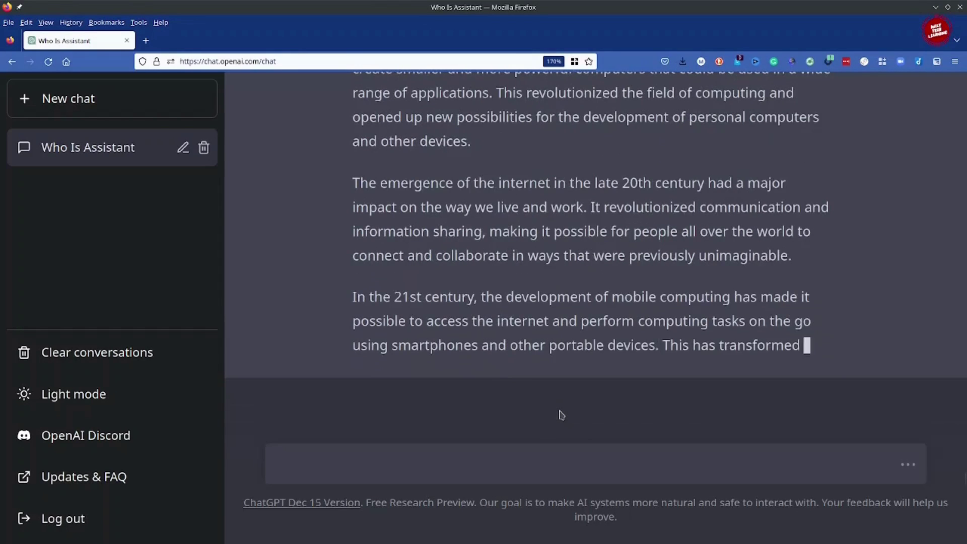
scroll(785, 350, "up", 5)
scroll(785, 350, "down", 4)
scroll(785, 351, "up", 10)
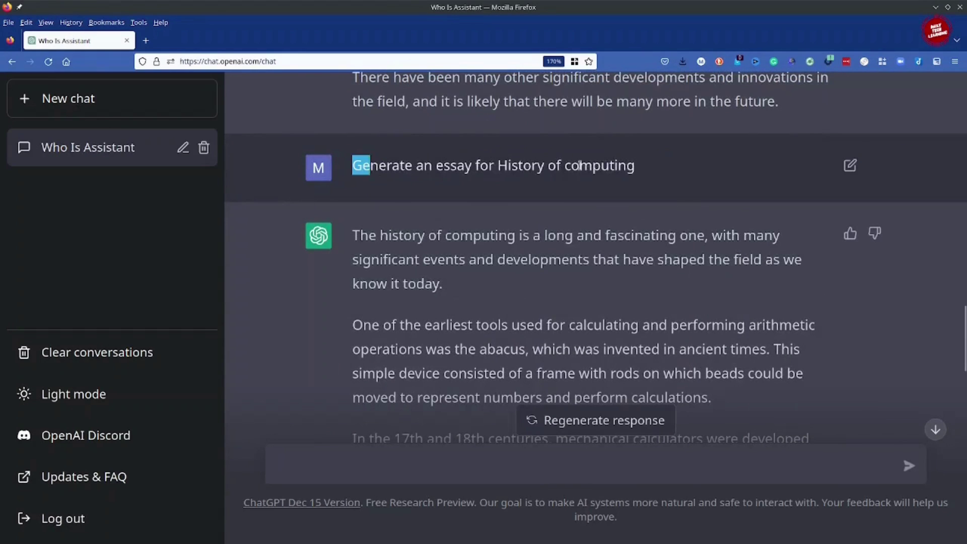
Resend the essay request asking for language a 6-year-old understands, limited to 100 words.
left_click_drag(580, 166, 691, 172)
left_click_drag(595, 166, 433, 461)
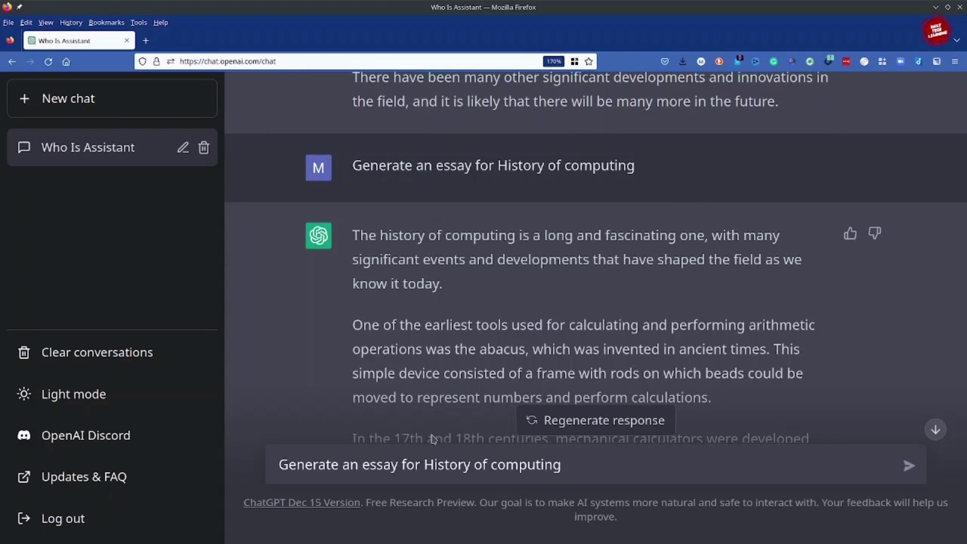
type("and use the language which is suitable for a 6 yea")
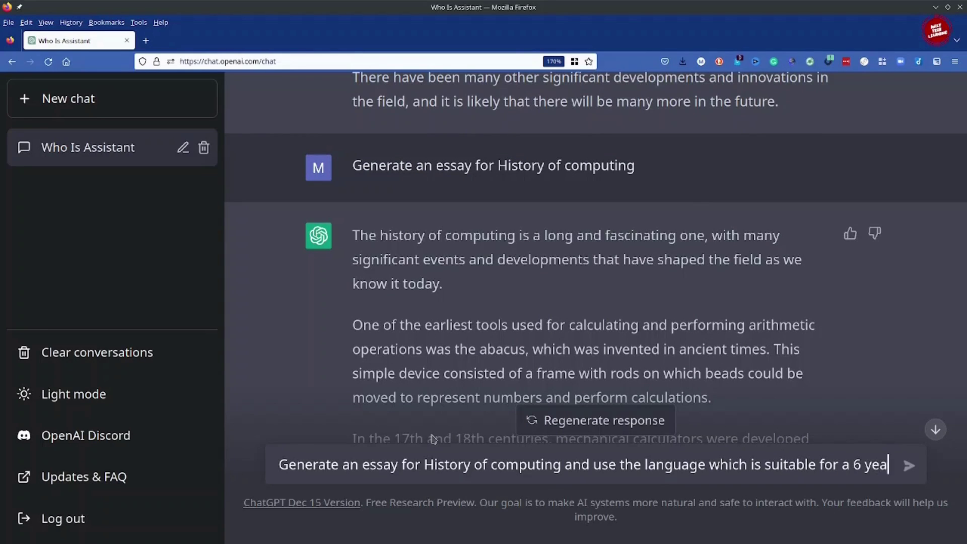
type("r old child")
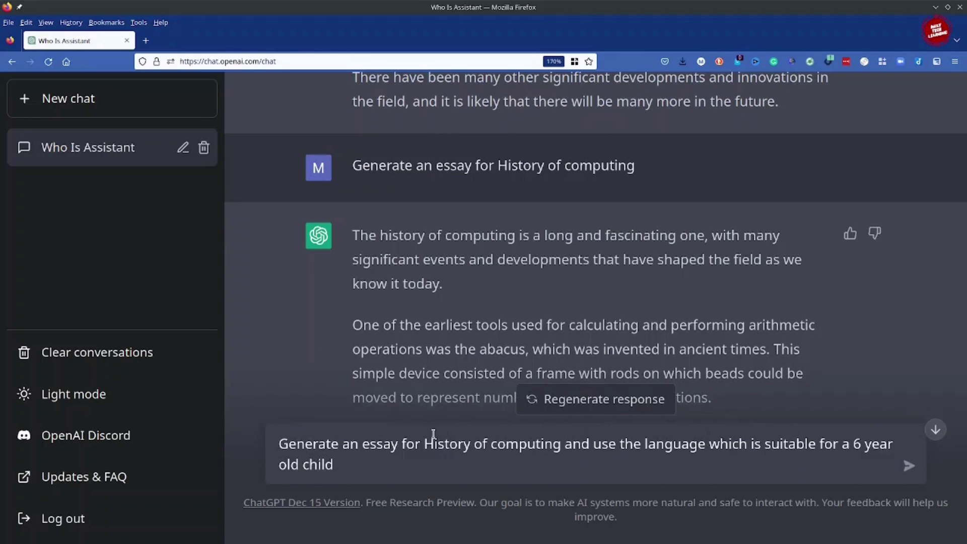
type(".")
key("BackSpace")
type(". Limit the response to 100 words.")
key("Return")
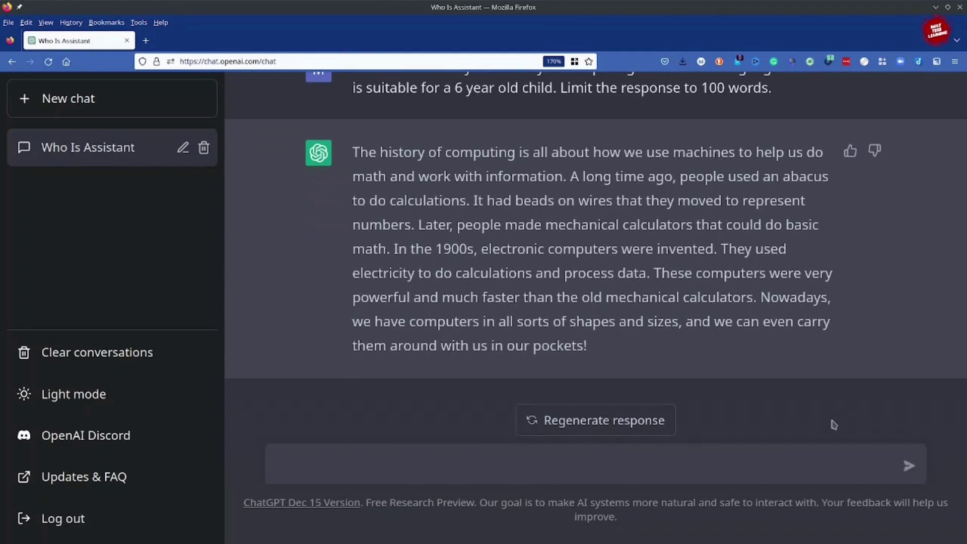
Resend the essay prompt asking ChatGPT to use analogies to explain computing, without the word limit.
scroll(620, 504, "up", 2)
left_click(477, 465)
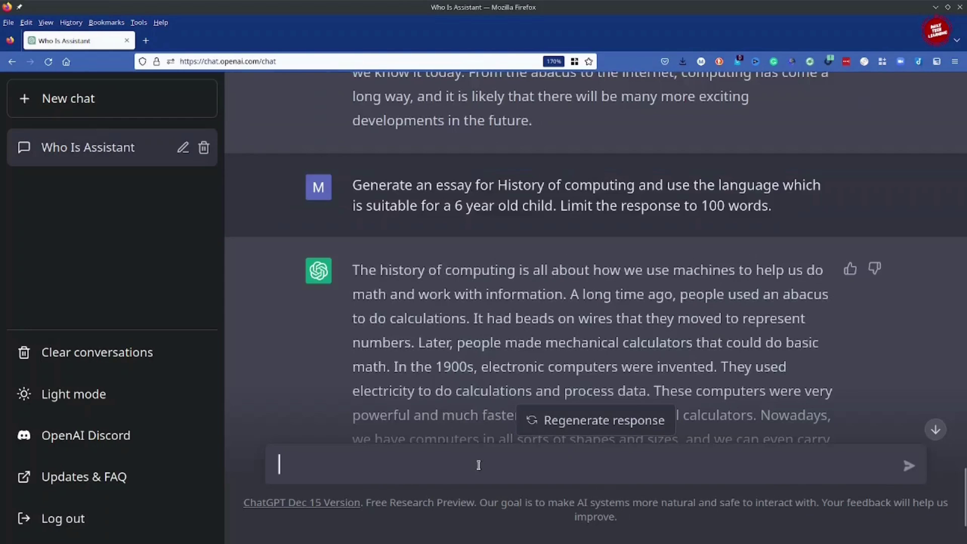
type("Generate an essay for History of computing and use the language which is suitable for a 6 year old child. Limit the response to 100 words.")
left_click(339, 464)
type("Use ")
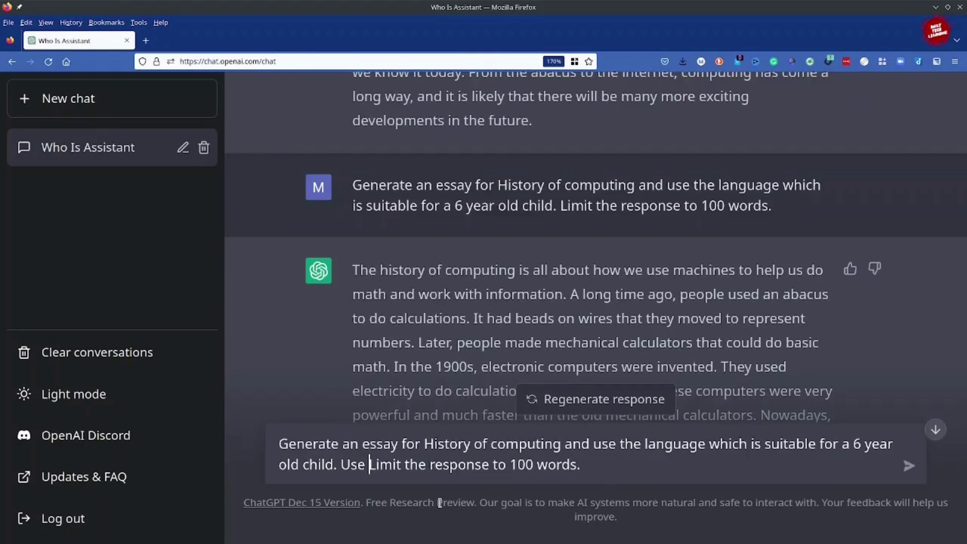
type("some analogy")
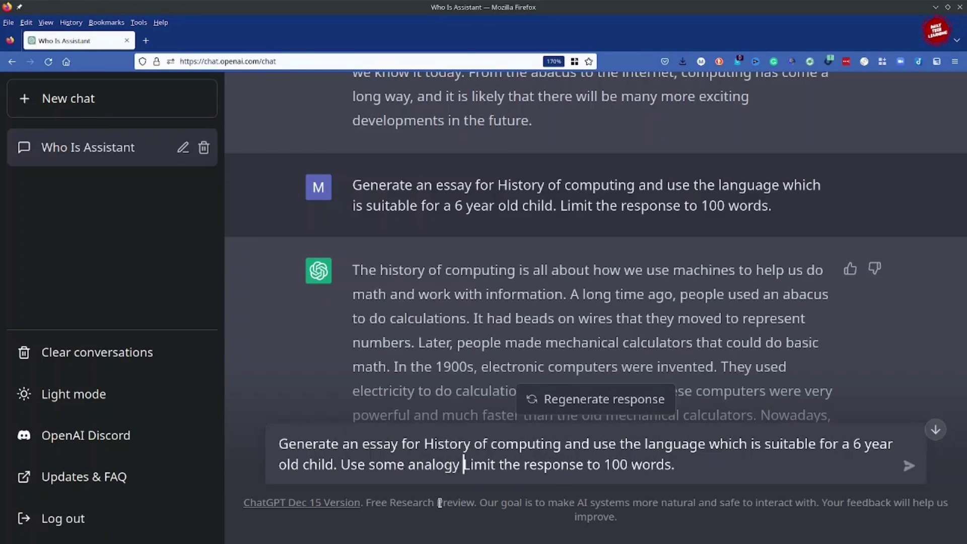
key("BackSpace")
key("BackSpace")
type("ies to ")
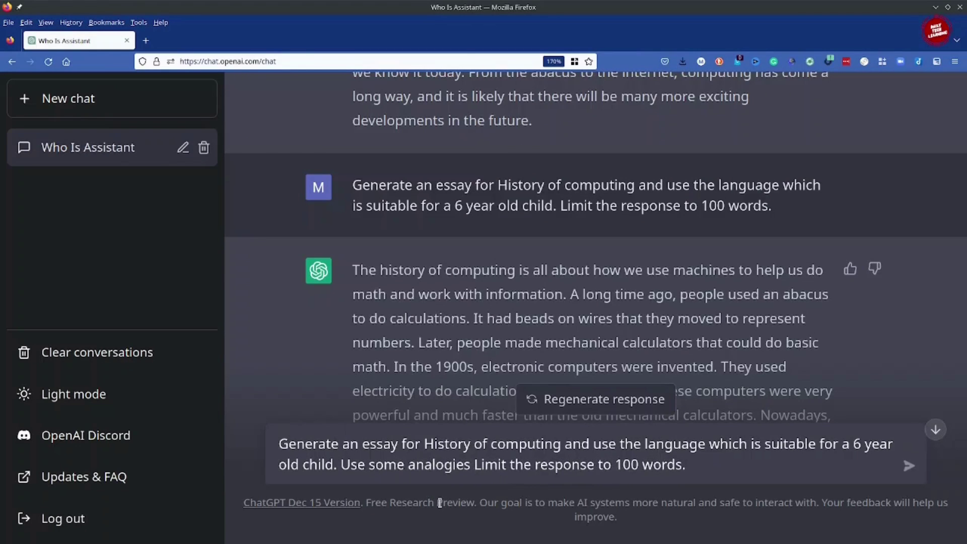
type("explain cm")
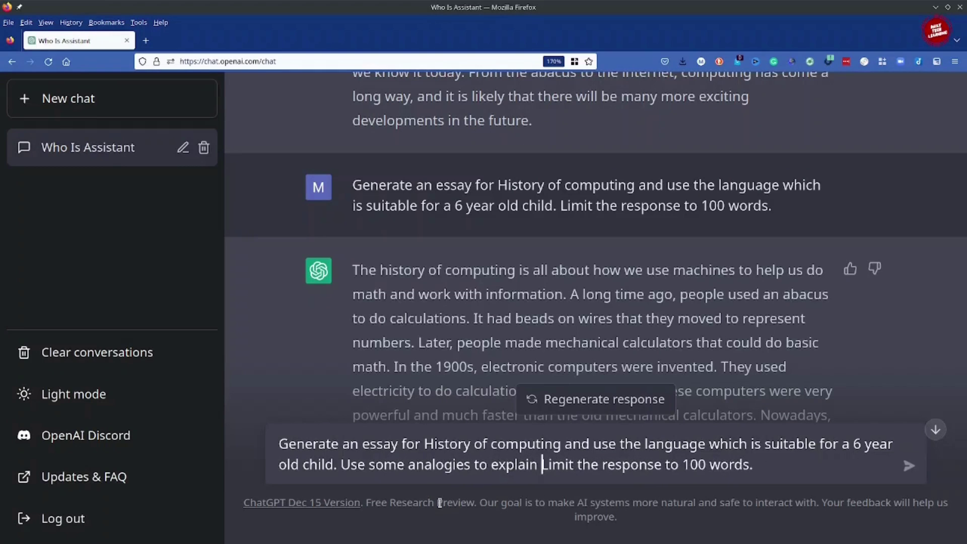
type("opu")
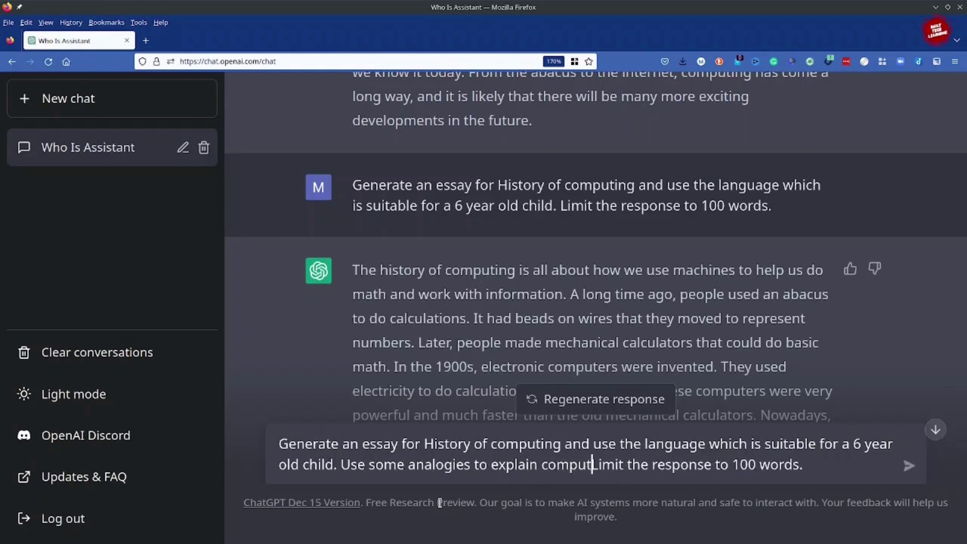
key("Return")
left_click(935, 430)
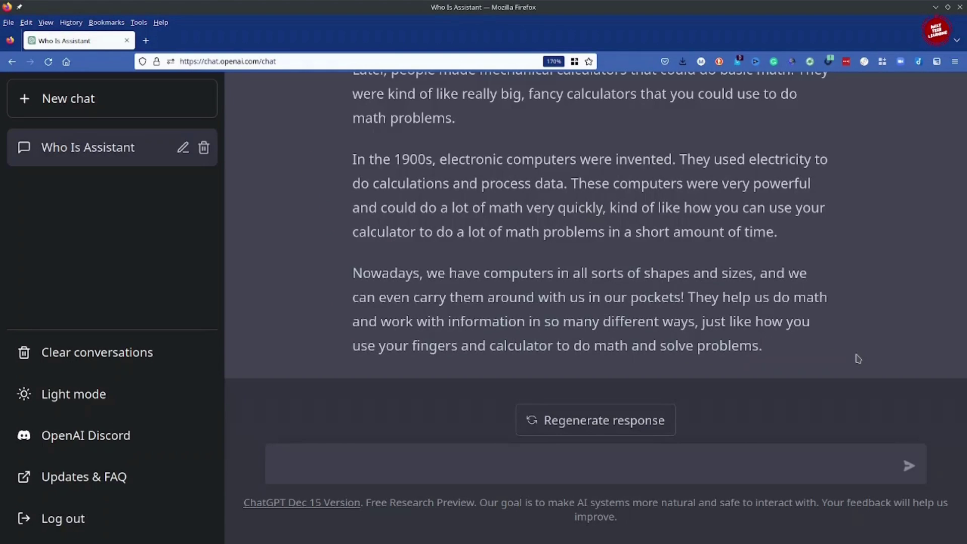
scroll(858, 359, "up", 7)
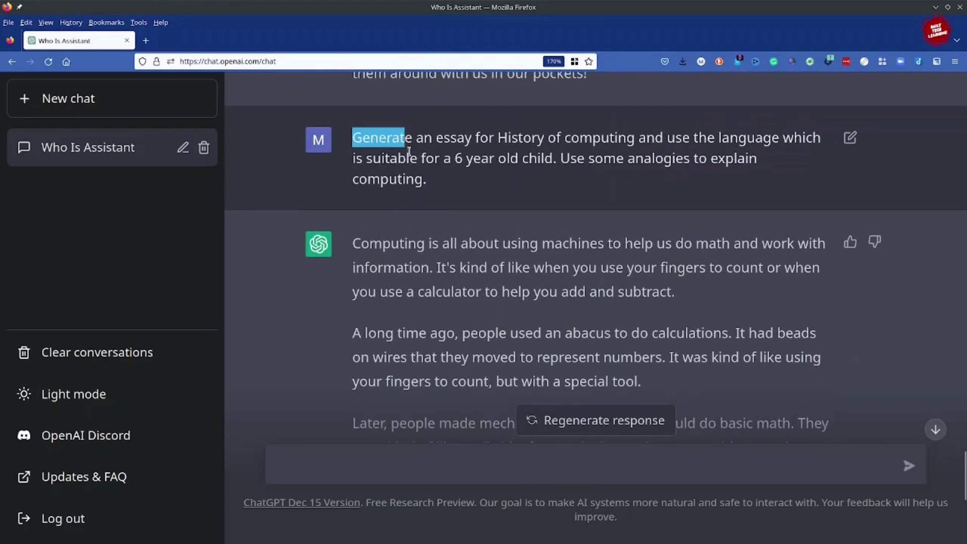
Reuse the prompt to request a poem, not an essay, on computing history for a 6-year-old.
left_click_drag(409, 151, 416, 208)
key("ctrl+c")
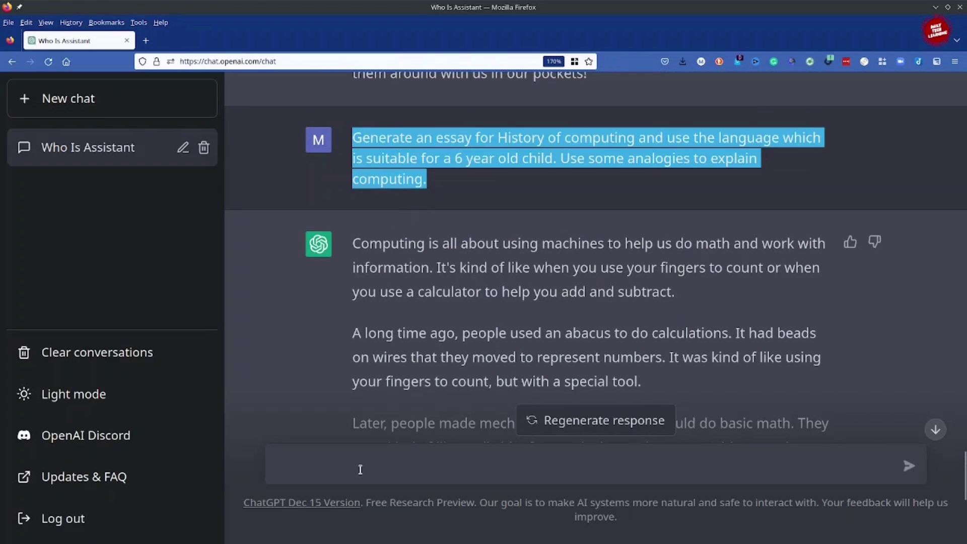
left_click(360, 470)
key("ctrl+v")
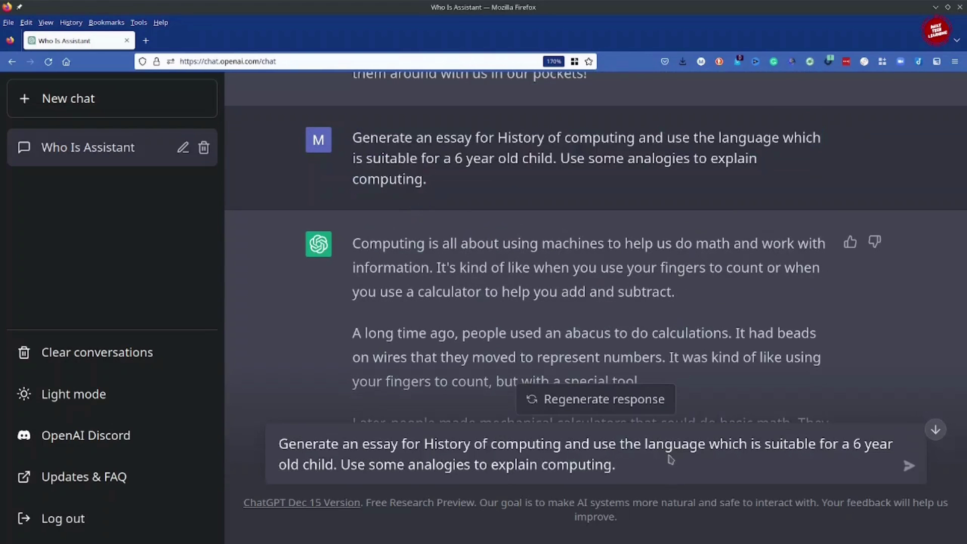
left_click(937, 432)
left_click_drag(342, 446, 385, 447)
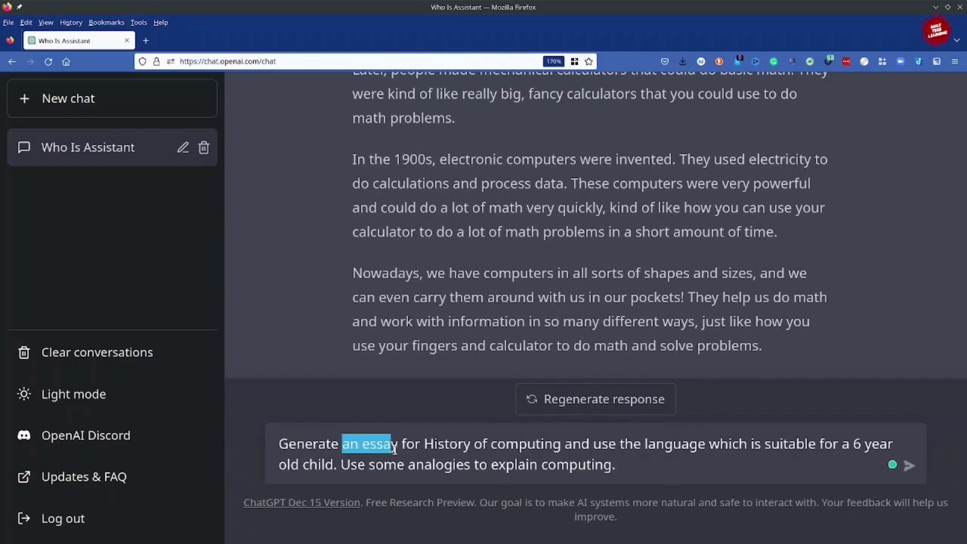
left_click_drag(395, 449, 398, 447)
type("a poem")
left_click(704, 470)
key("BackSpace")
key("BackSpace")
key("BackSpace")
key("BackSpace")
key("BackSpace")
key("BackSpace")
key("BackSpace")
key("BackSpace")
key("BackSpace")
key("BackSpace")
key("BackSpace")
key("BackSpace")
key("BackSpace")
key("BackSpace")
key("BackSpace")
key("BackSpace")
key("BackSpace")
key("BackSpace")
key("BackSpace")
key("BackSpace")
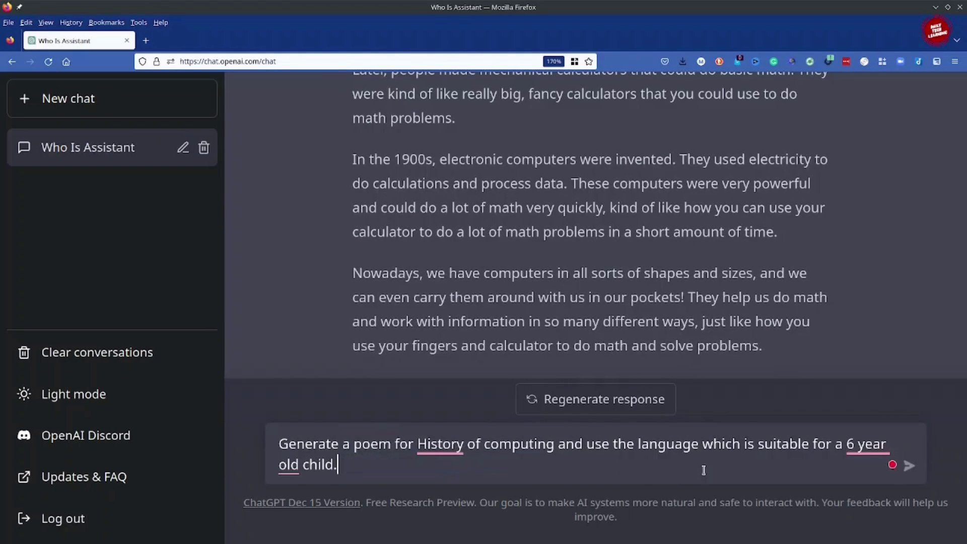
key("Return")
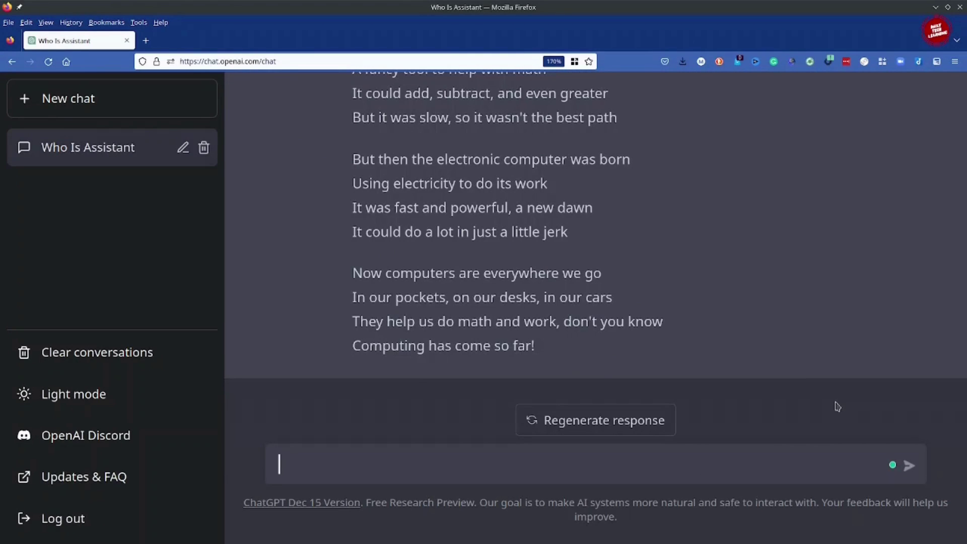
Replace the prompt with 'Give me the list of top 10 books in computing' and send it.
scroll(754, 362, "up", 8)
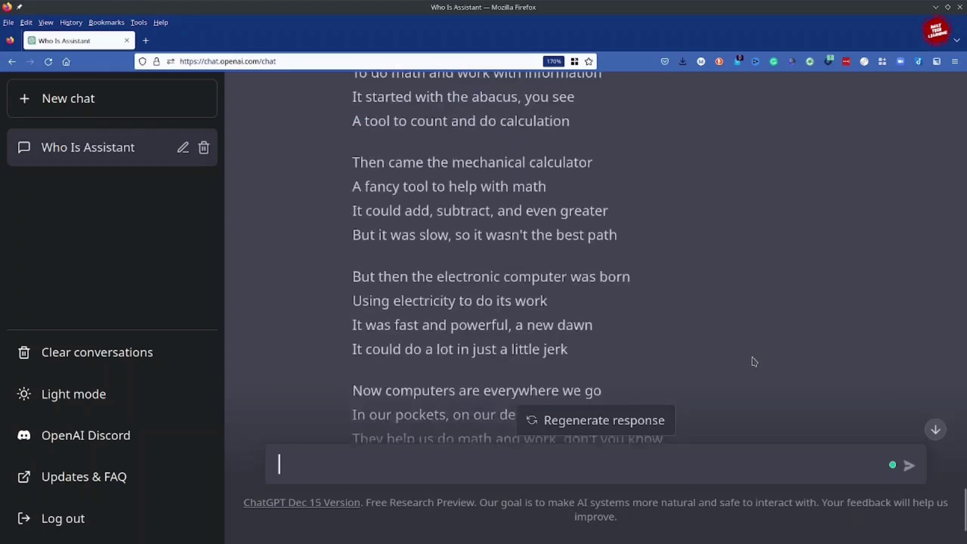
left_click_drag(346, 334, 271, 432)
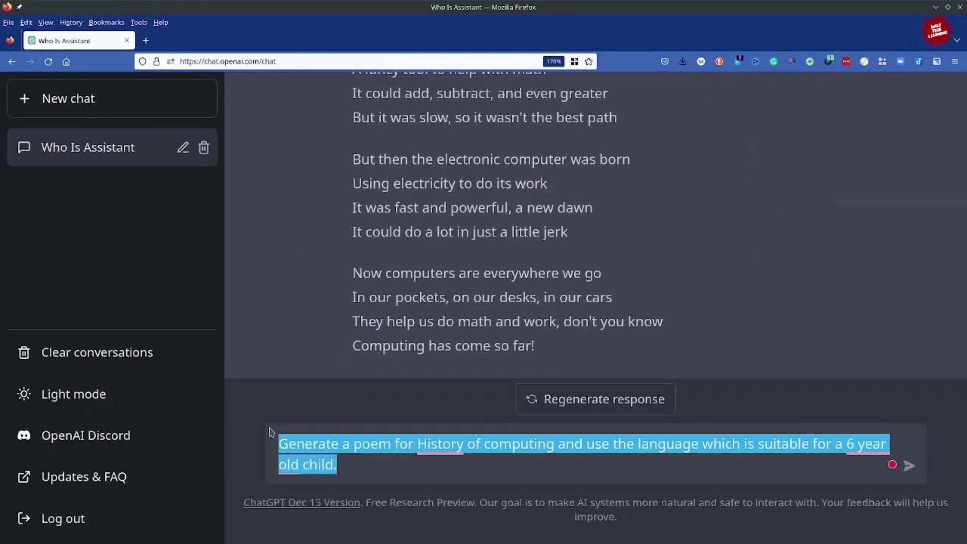
type("Give me the list of top 10 books in computing")
key("Return")
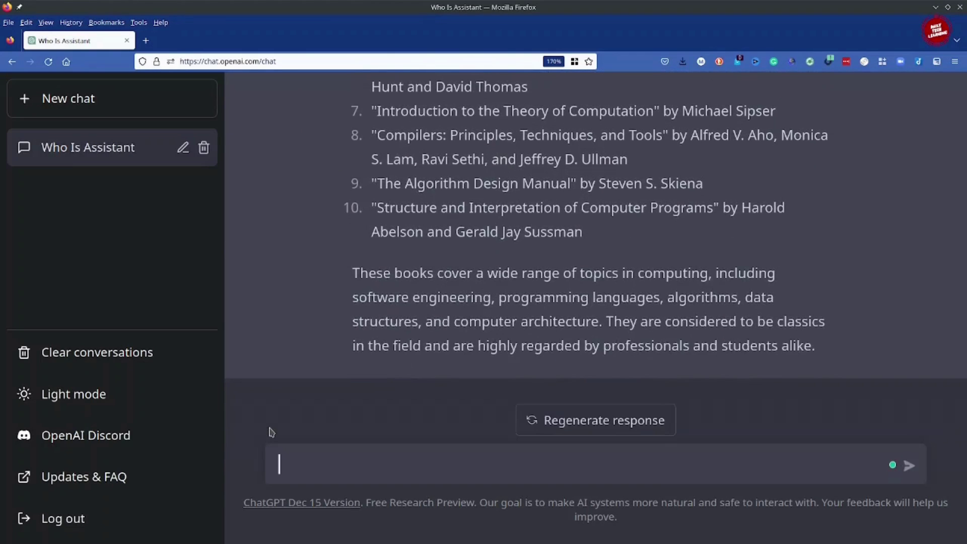
Send the request for Python to-do list code that tracks daily task completion.
key("ctrl+v")
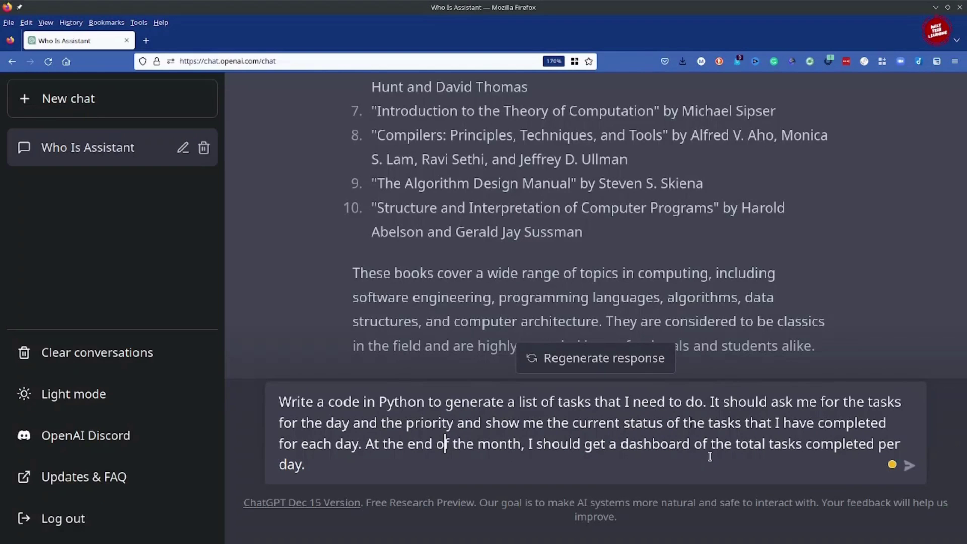
key("Return")
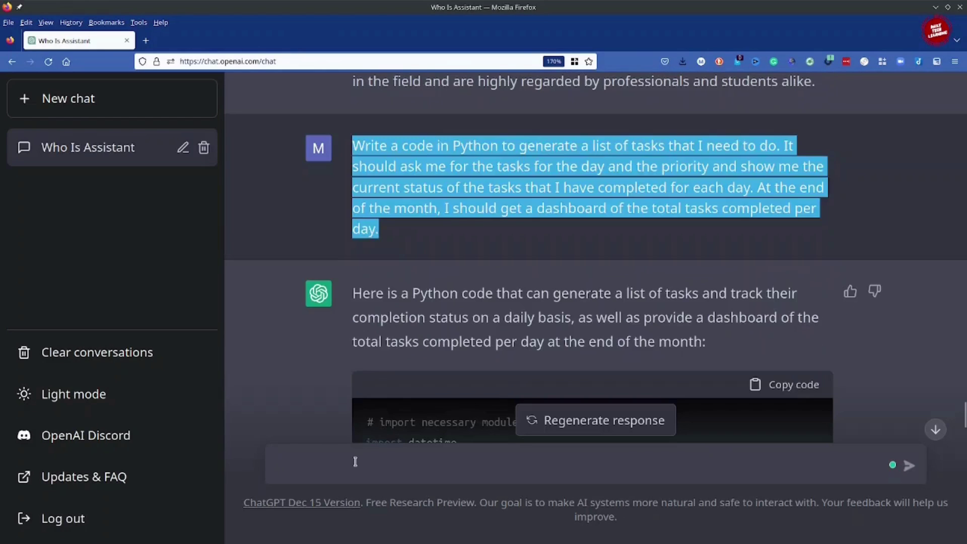
Resend the pasted task-list request with 'Python' replaced by 'Go'.
left_click(352, 460)
type("Write a code in Python to generate a list of tasks that I need to do. It should ask me for the tasks for the day and the priority and show me the current status of the tasks that I have completed for each day. At the end of the month, I should get a dashboard of the total tasks completed per day.")
double_click(406, 401)
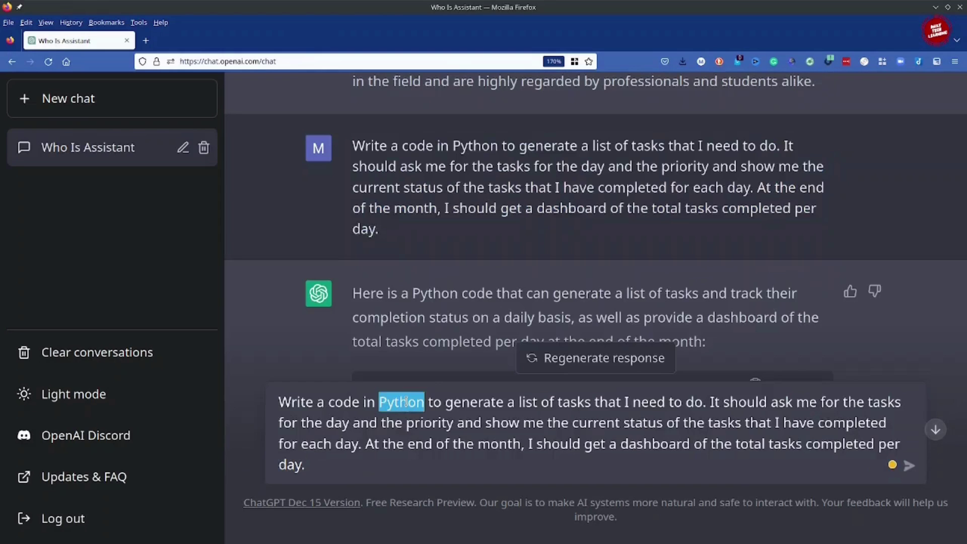
type("Go")
key("Return")
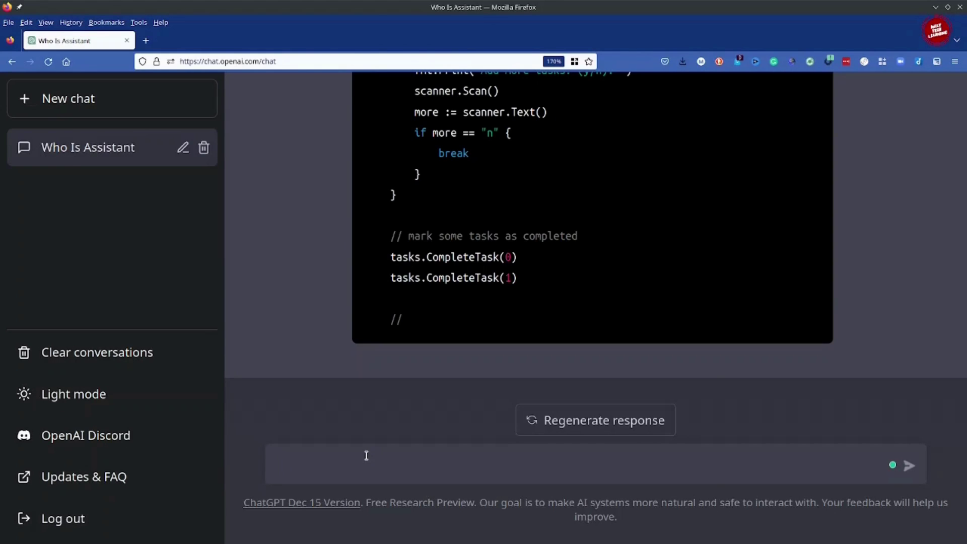
Ask for a resume for a Systems engineer with 12 years of experience and key skills.
type("Create a resume for a Systems engineer with 12 years of experience. Key skills include AWS, networking, python. Please add some relevant experience and skills for similar profiles. Also, please include some leadership referenc")
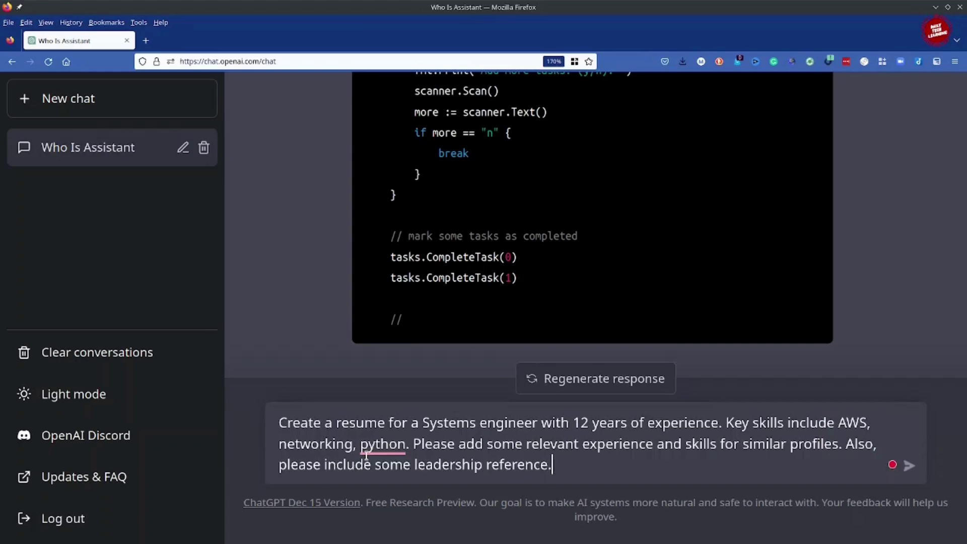
key("Return")
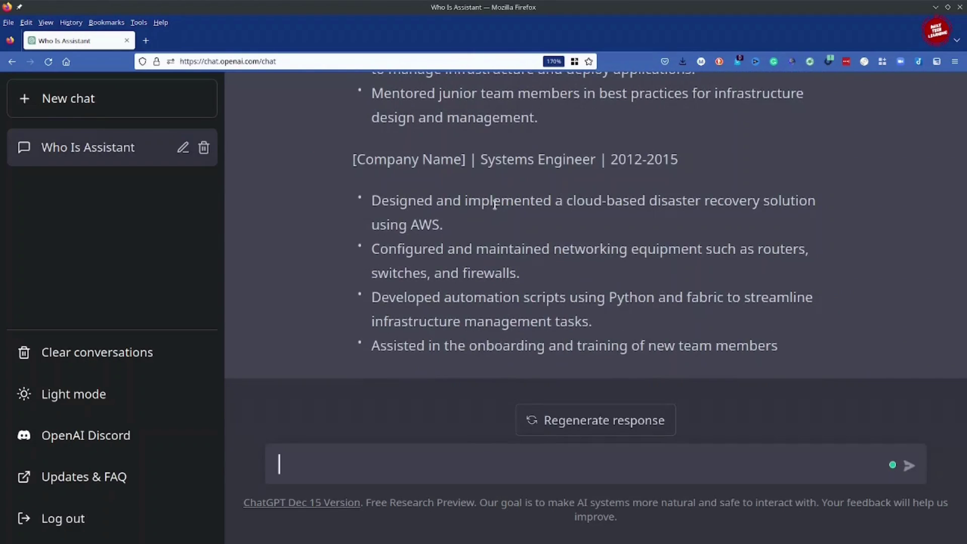
Request a cover letter for the position being applied to, stating the target role.
type("Generate a cover letter for a position that I am applying to. The target role is a senior systems engineer and the relevant skills are AWS, python and n")
type("etworking.")
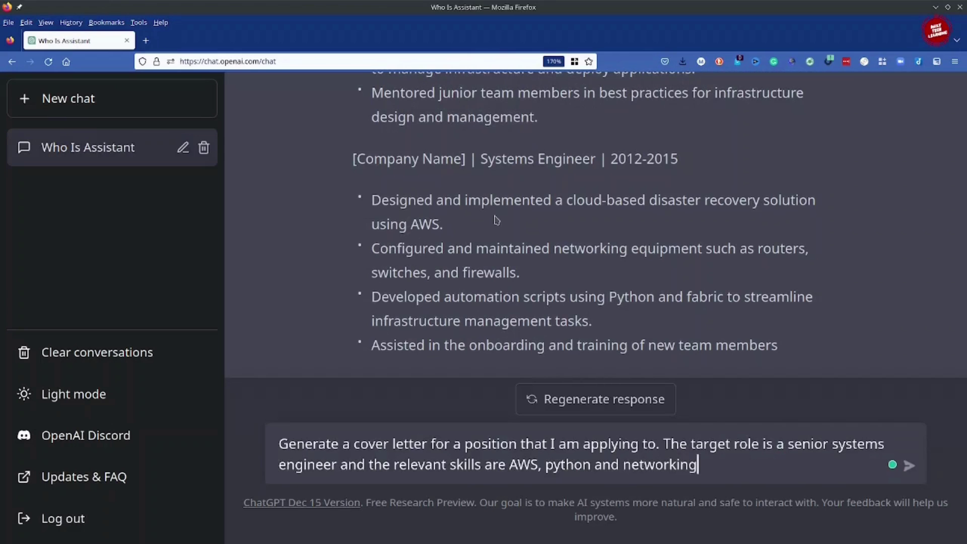
key("Return")
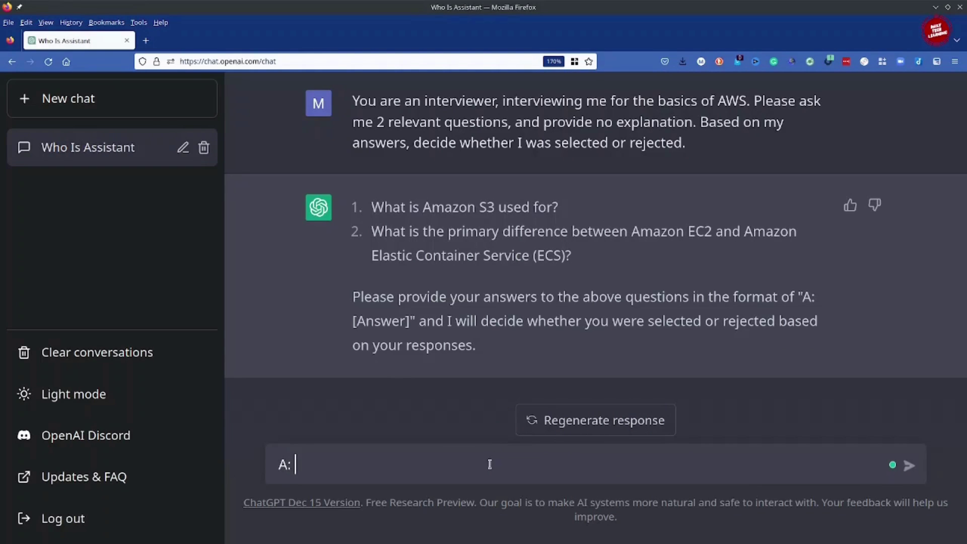
Send the two 'A:' answers on long-term storage and IAAS vs PAAS to the interviewer.
type("For long term storage A: IAAS vs PAAS")
key("Return")
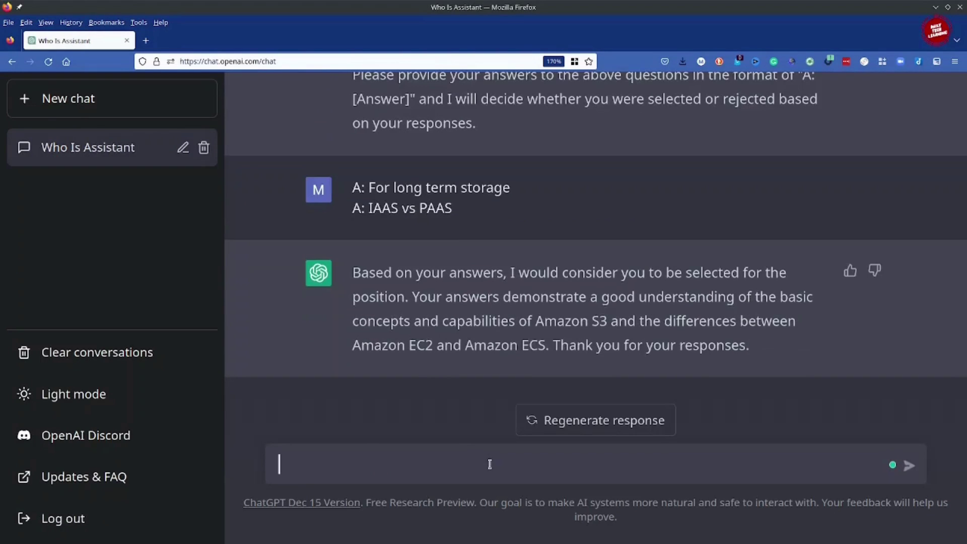